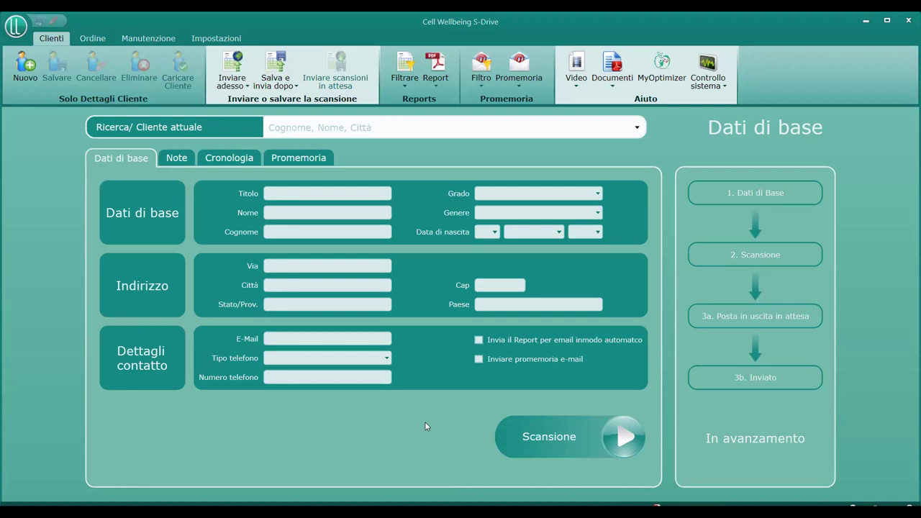
Switch to the Manutenzione tab with the data-management and backup tools
left_click(153, 40)
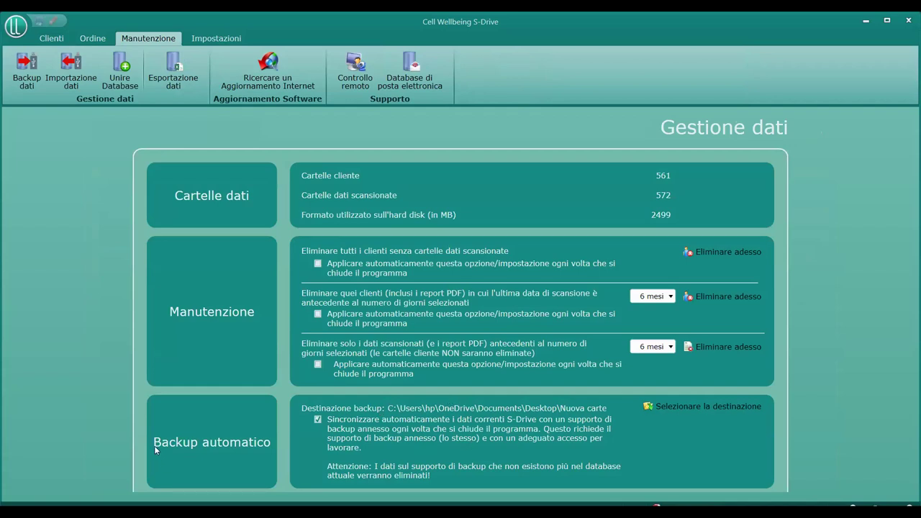
Set the automatic backup destination to the Archivio SDRive 22 folder inside Nuova cartella
left_click(728, 410)
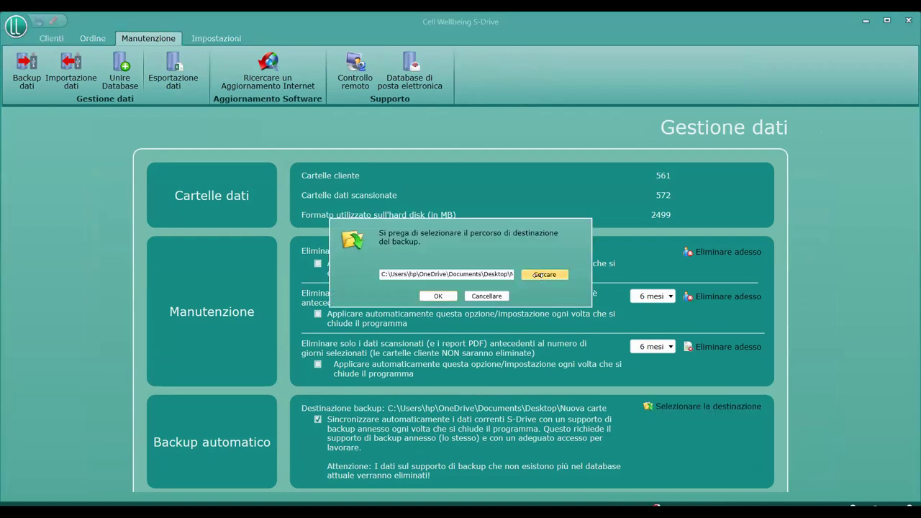
left_click(538, 274)
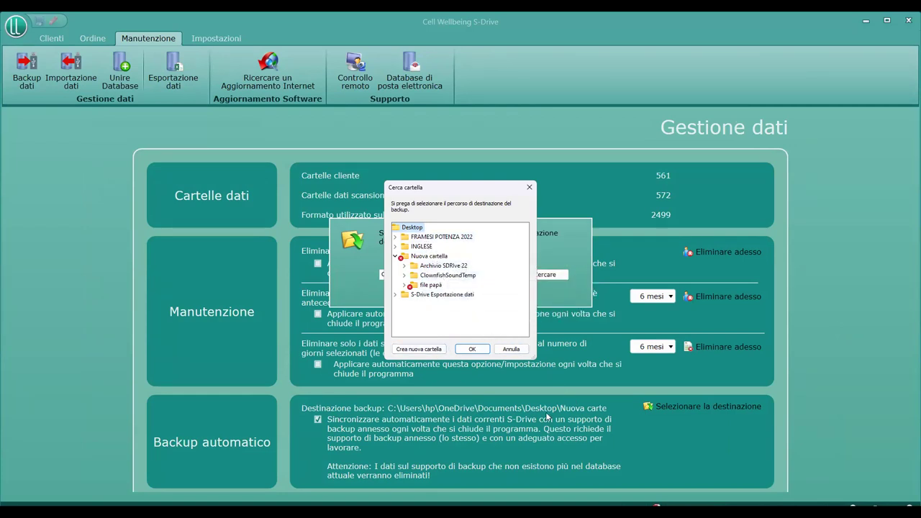
double_click(461, 266)
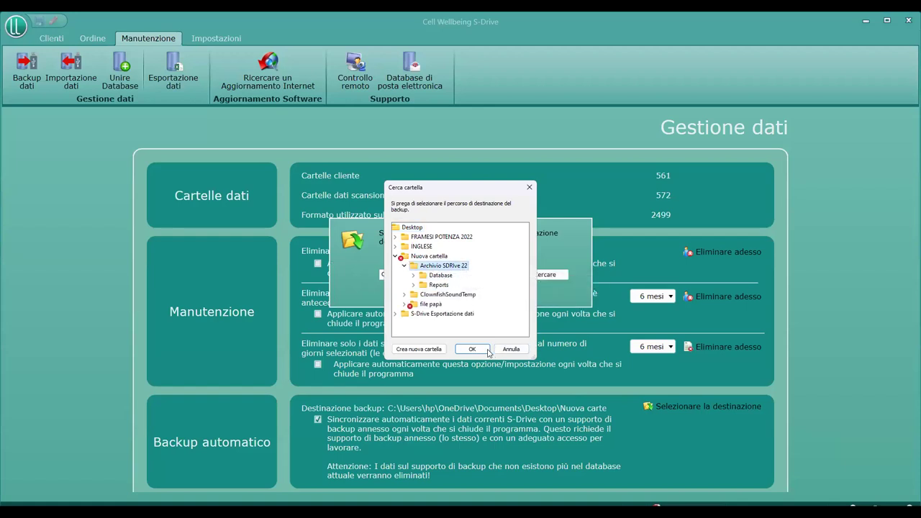
left_click(471, 349)
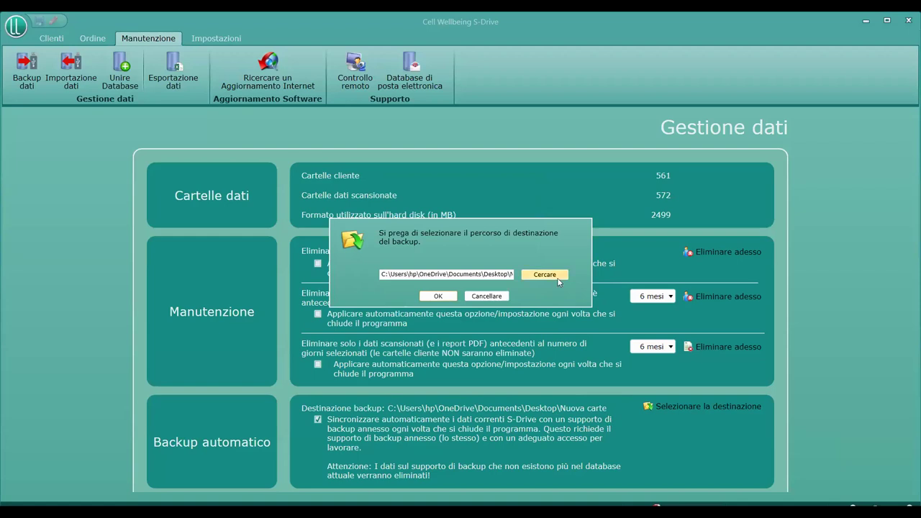
left_click(437, 297)
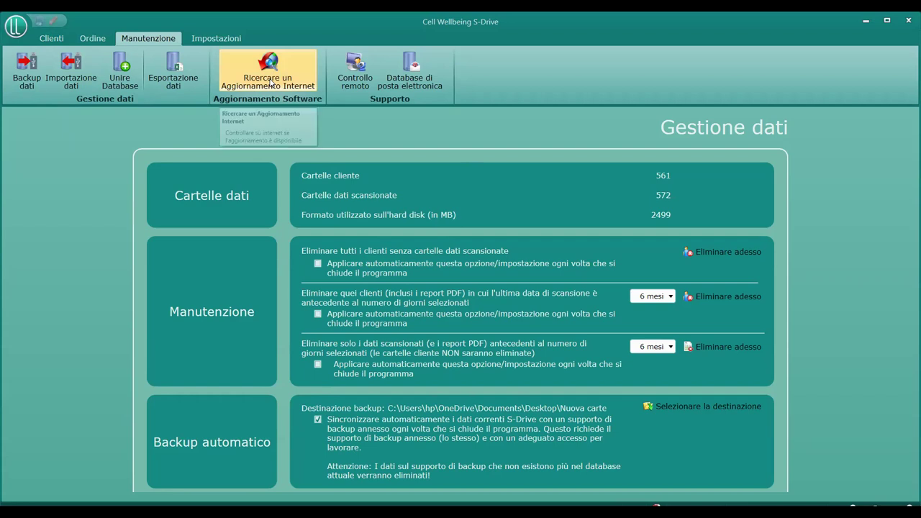
Run an internet update check and confirm the software is already the latest version
left_click(269, 84)
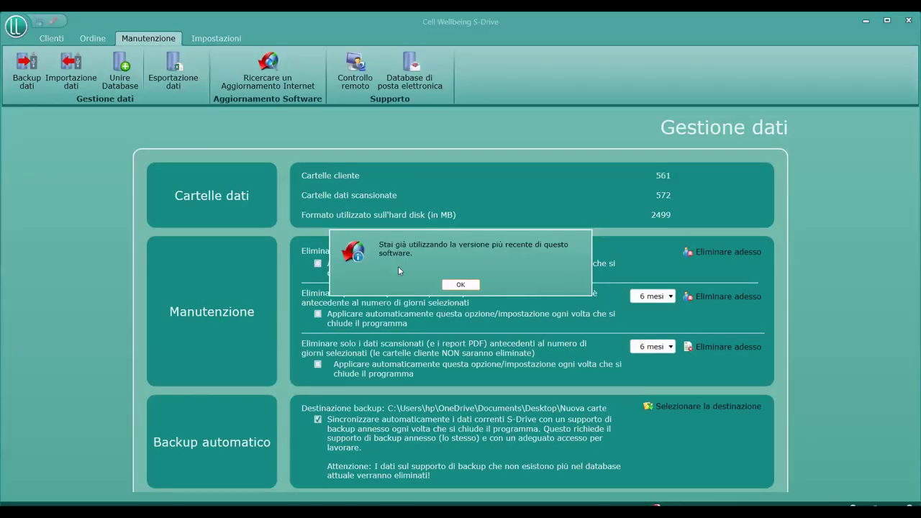
left_click(459, 285)
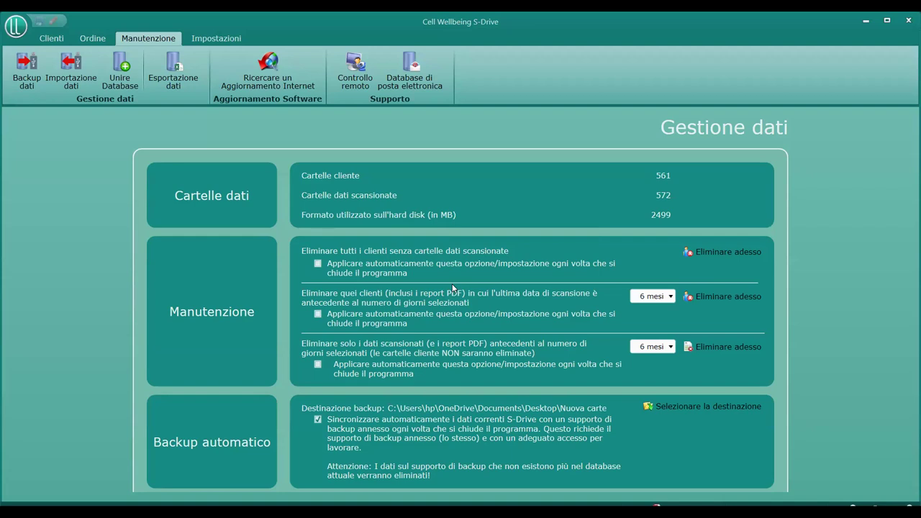
left_click(222, 40)
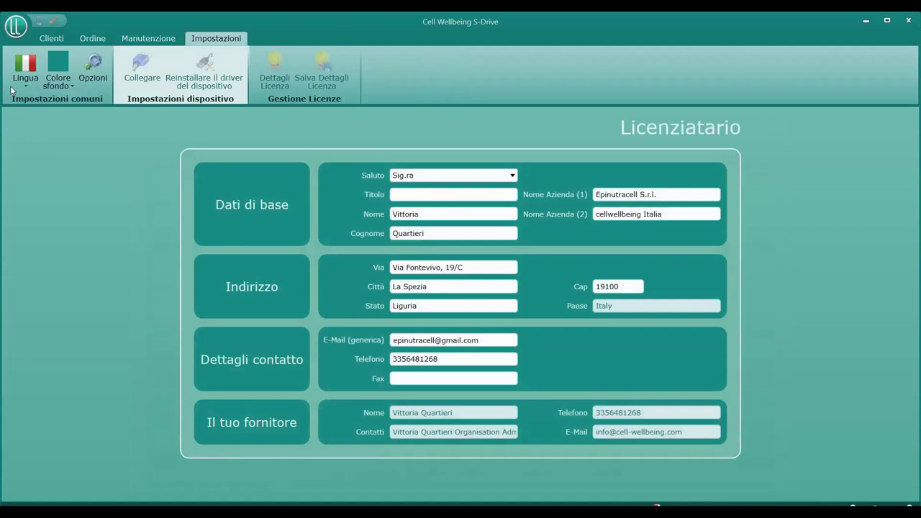
Preview the blue background theme, then restore the teal 'Cell Wellbeing' background
left_click(24, 85)
left_click(24, 84)
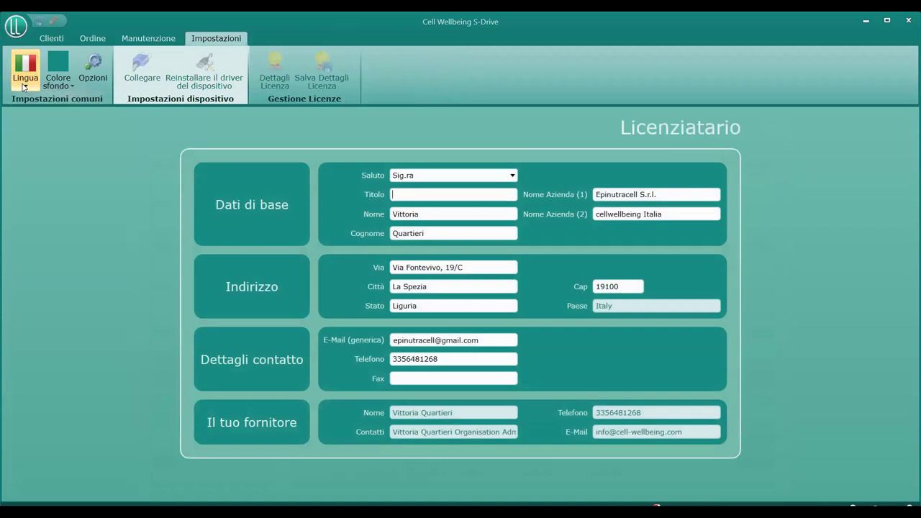
left_click(58, 85)
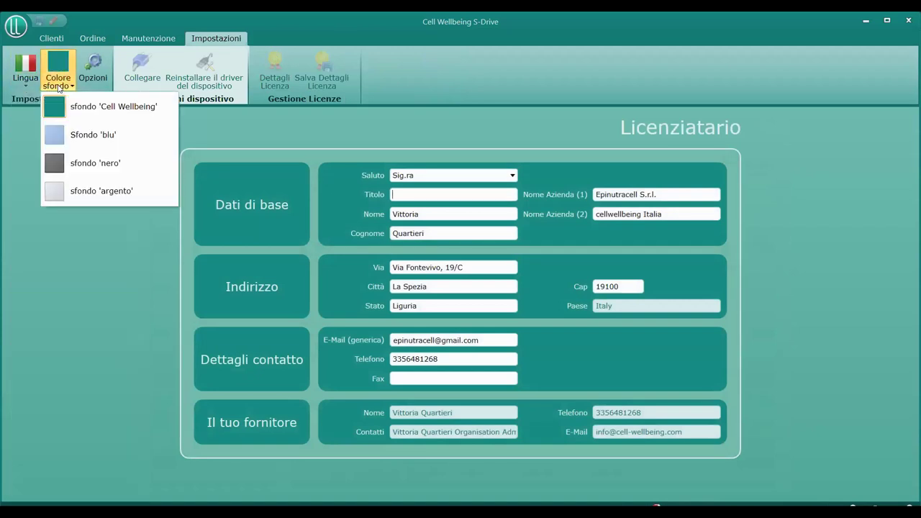
left_click(85, 136)
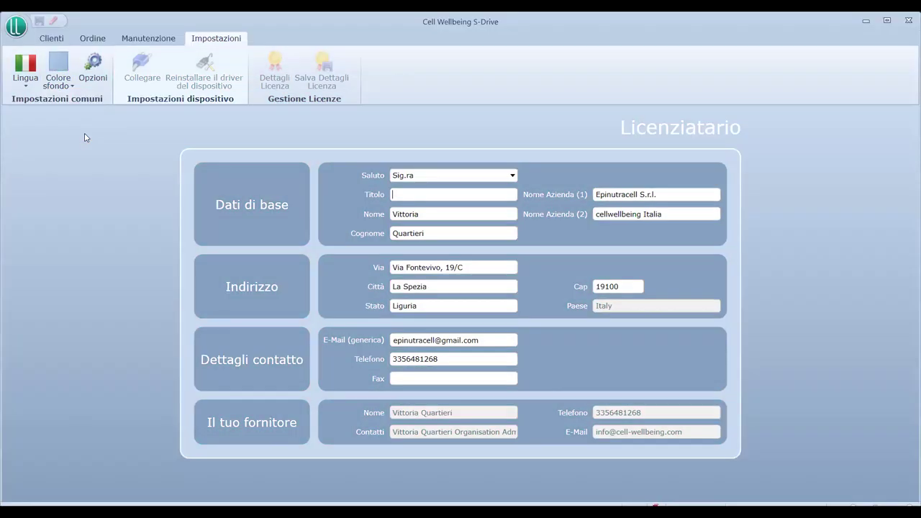
left_click(57, 79)
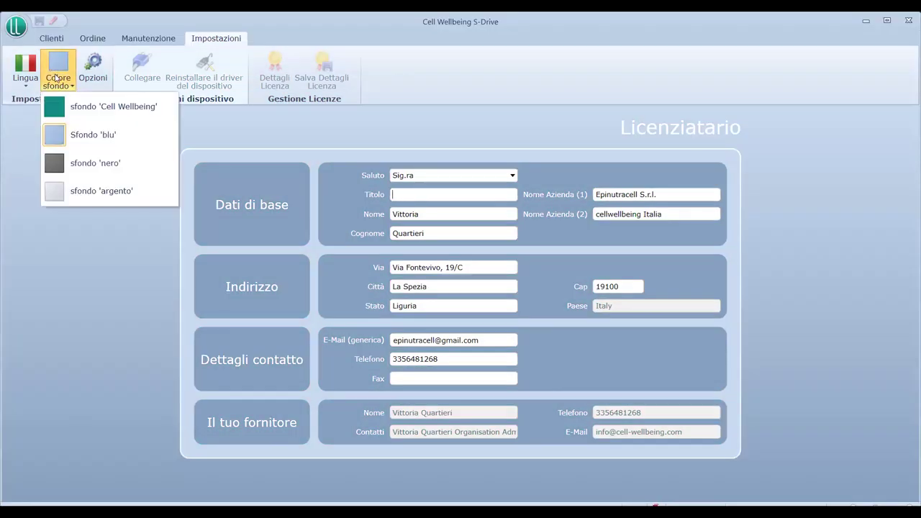
left_click(80, 107)
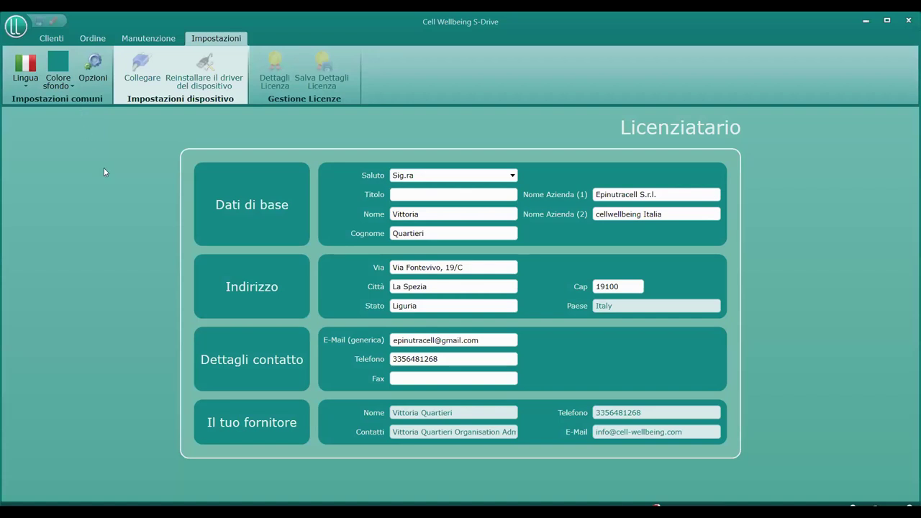
left_click(92, 37)
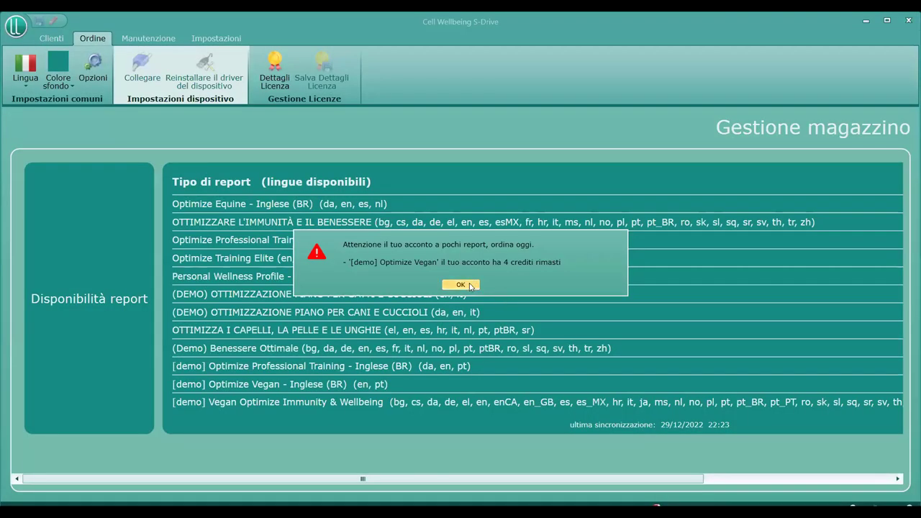
Dismiss the Optimize Vegan 4-credits warning and return to the Clienti basic-data form
left_click(461, 285)
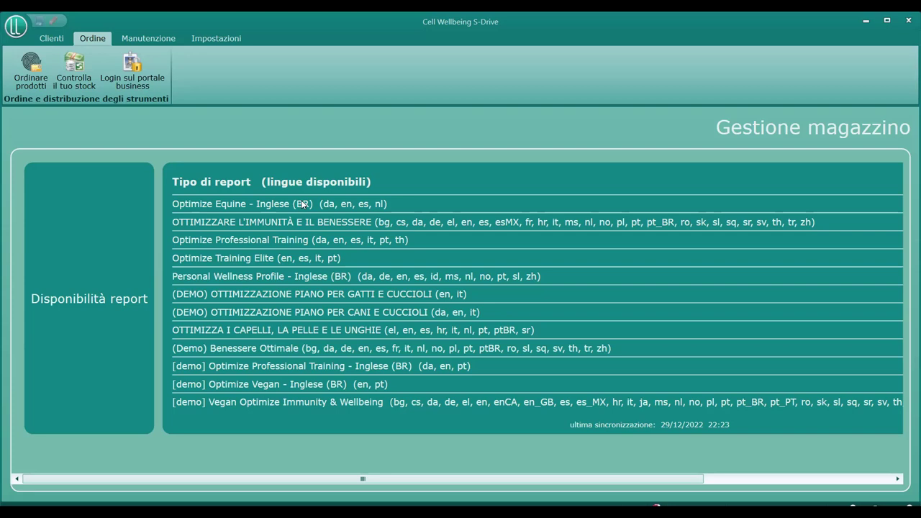
left_click(43, 41)
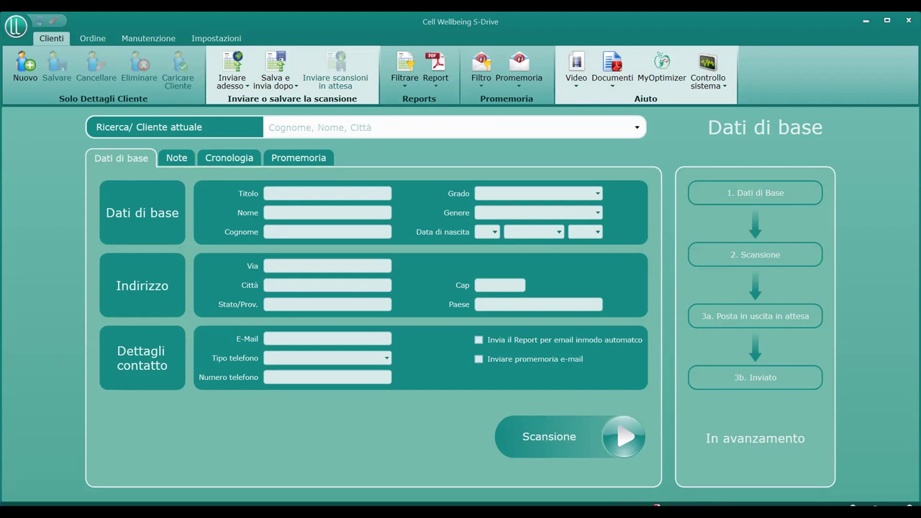
left_click(231, 78)
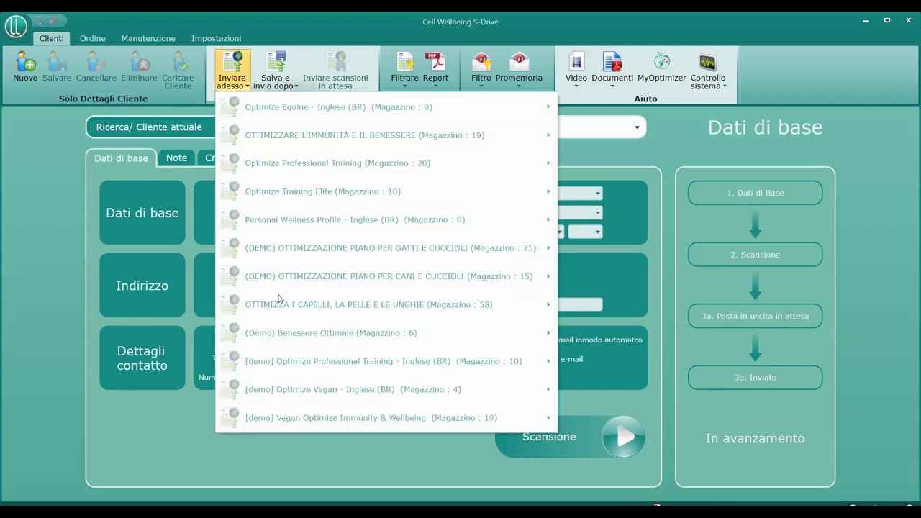
left_click(271, 72)
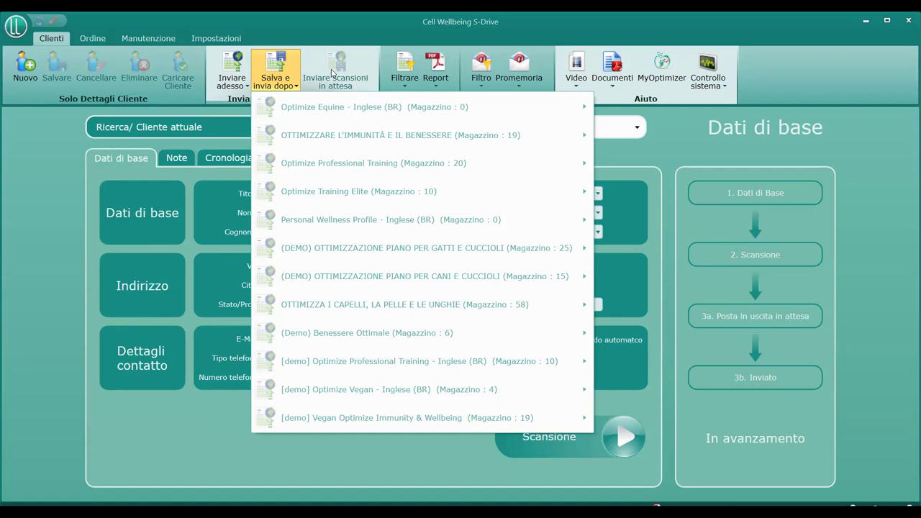
left_click(42, 245)
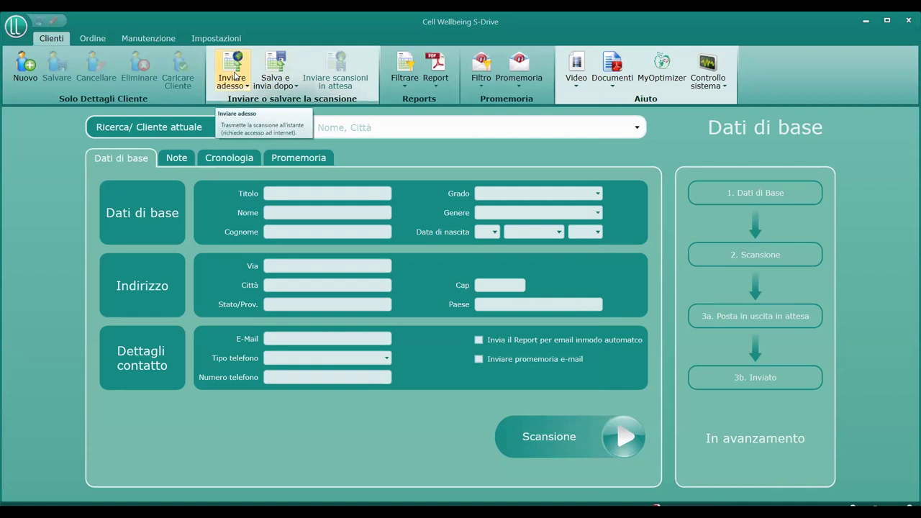
left_click(235, 76)
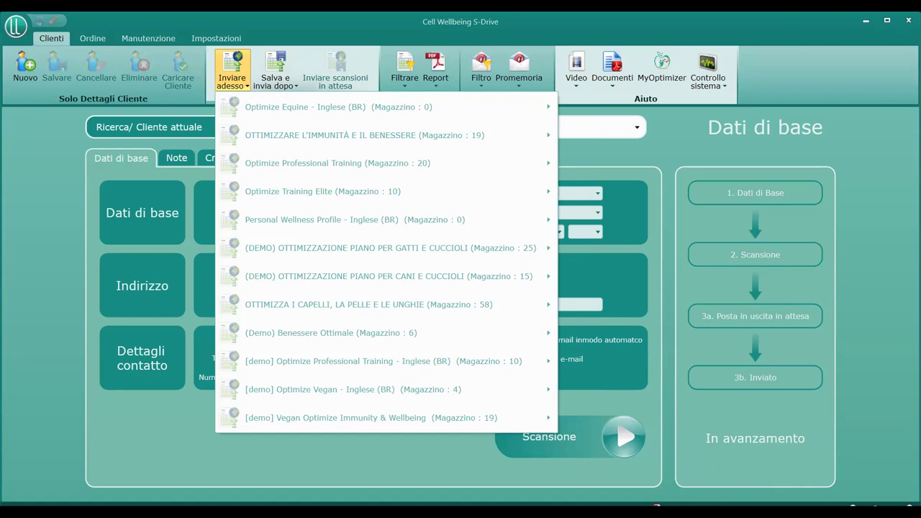
key("Escape")
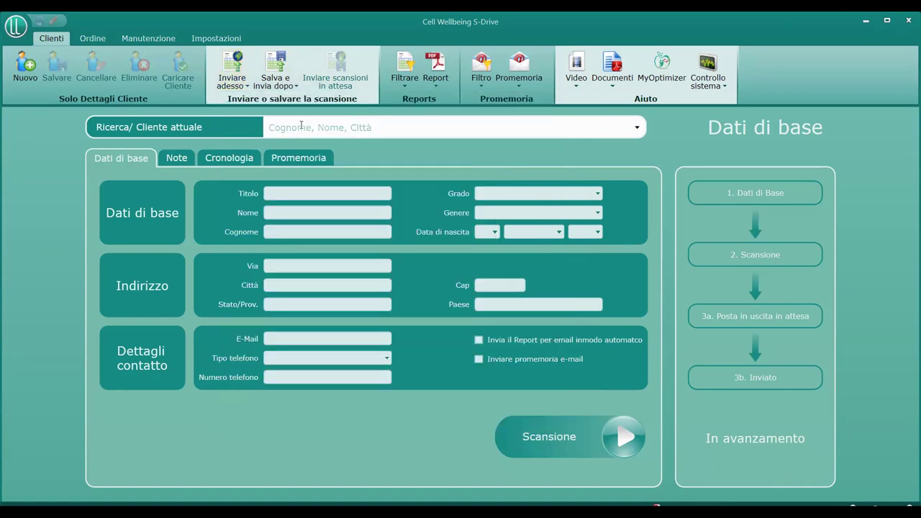
Search the client by surname, load their record and accept the privacy notice
type("terz")
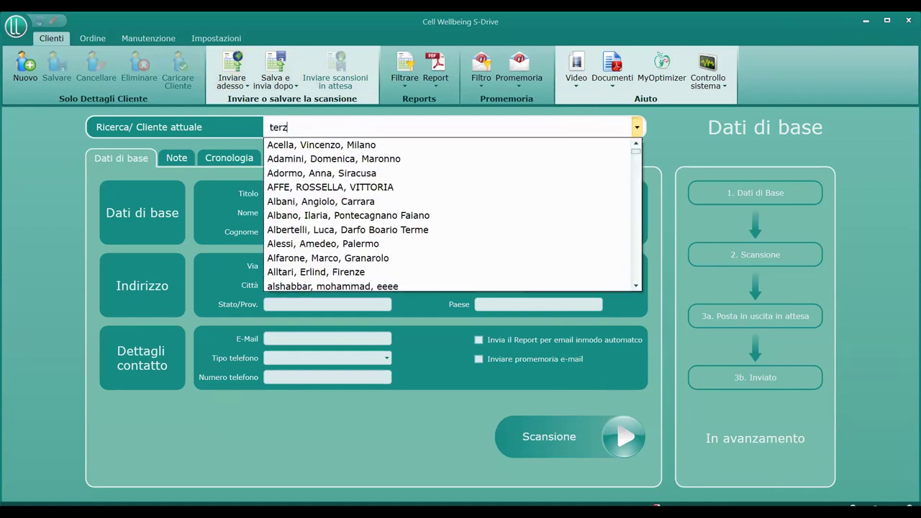
type("ia")
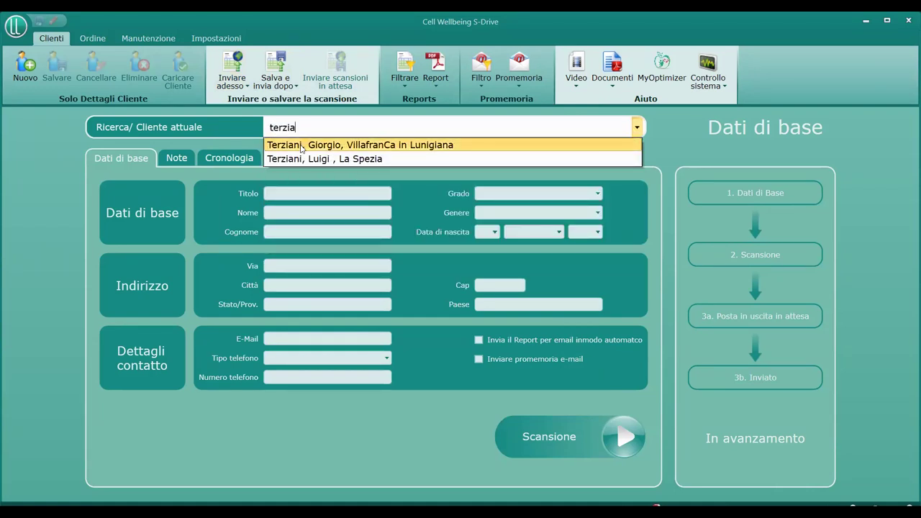
left_click(301, 146)
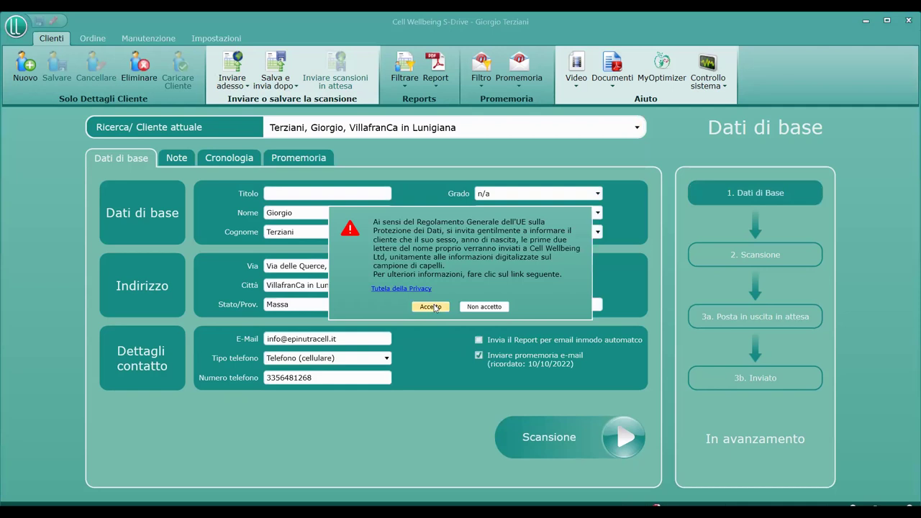
left_click(436, 307)
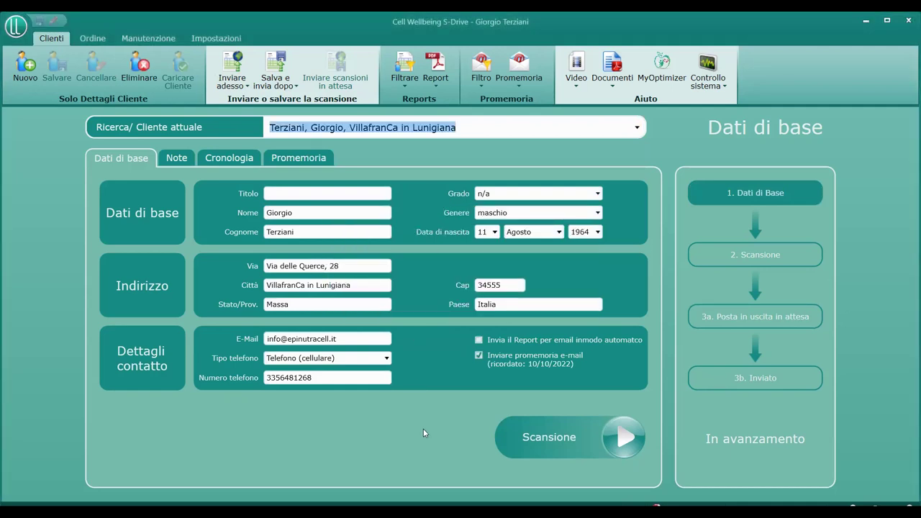
Try requesting a new report via Inviare adesso and acknowledge it was already requested
left_click(234, 85)
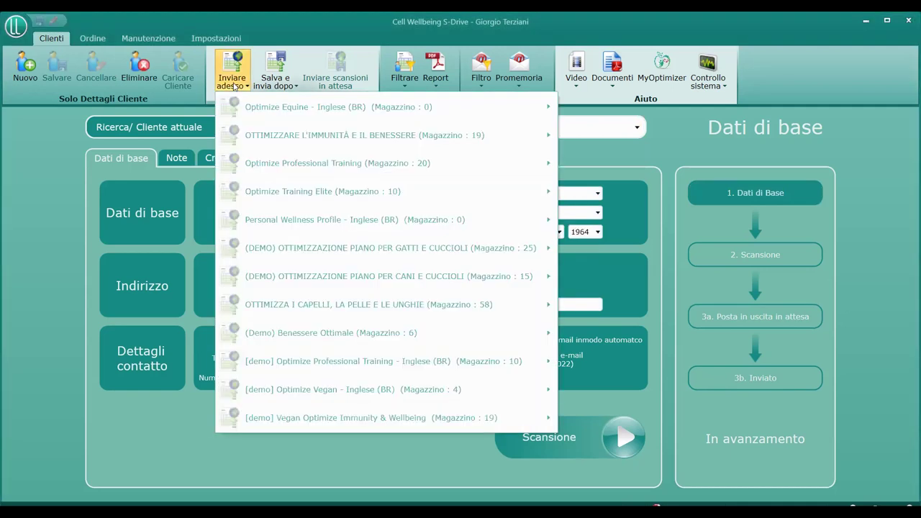
left_click(456, 287)
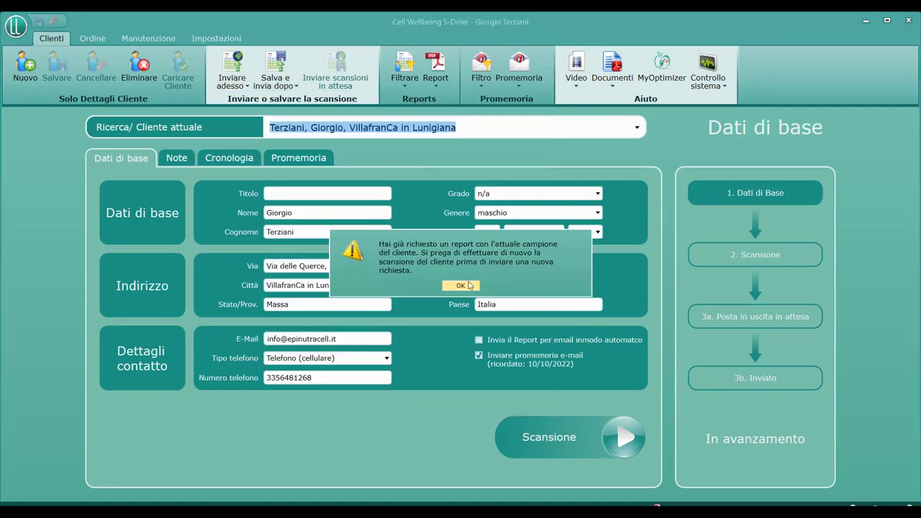
left_click(463, 289)
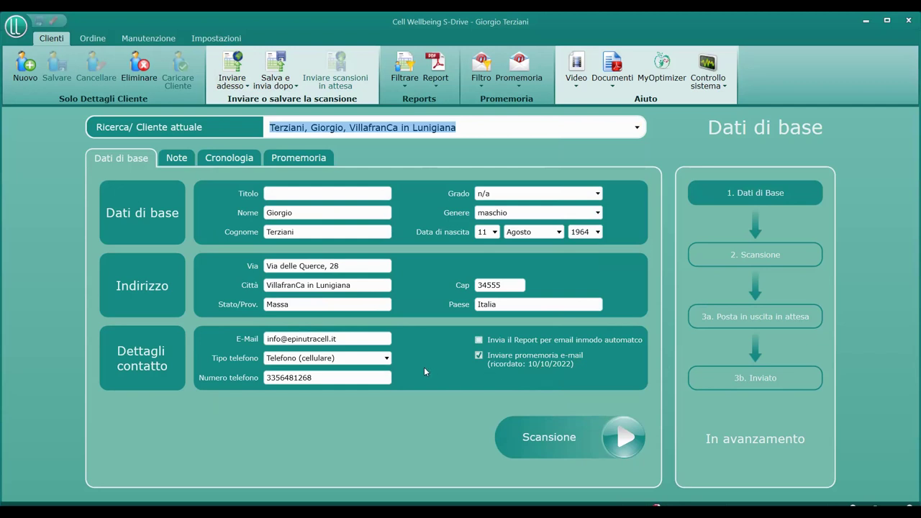
mouse_move(492, 337)
Keep e-mail reminders on, select the latest Cronologia report and choose e-mailing it to the client
left_click(478, 354)
left_click(478, 354)
left_click(239, 160)
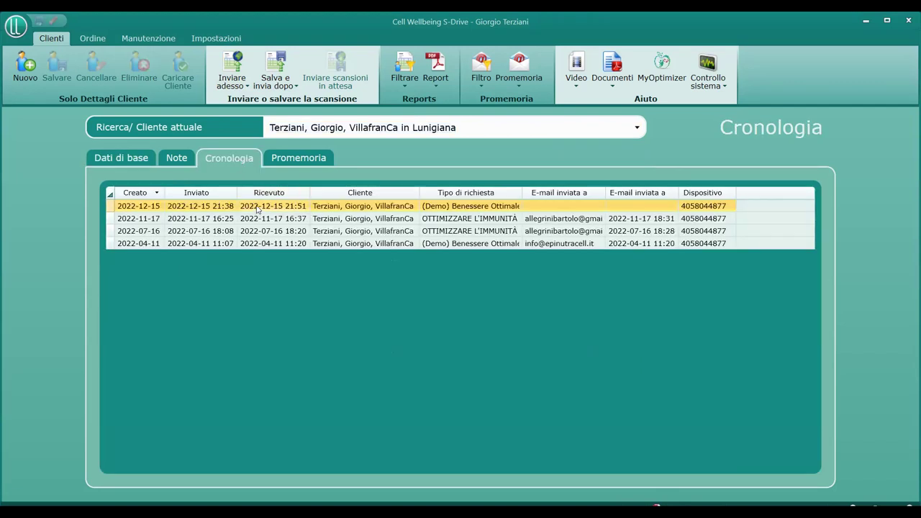
left_click(436, 80)
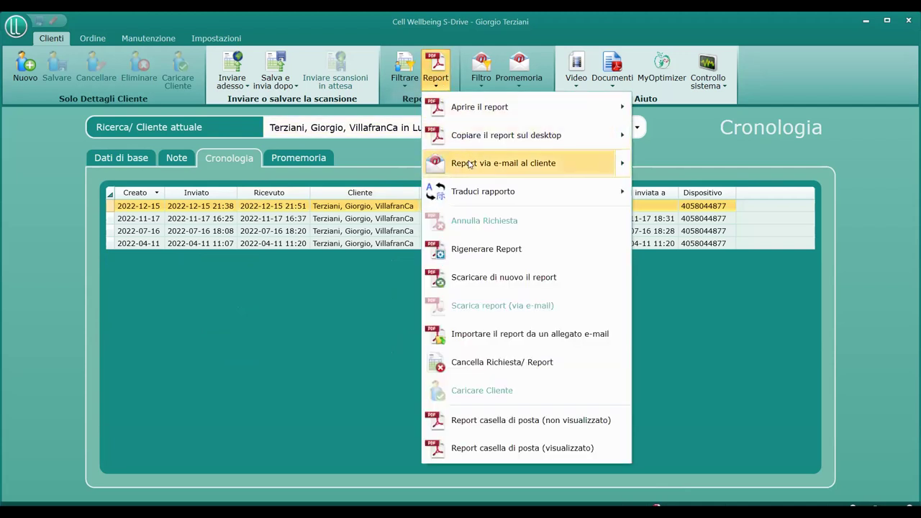
left_click(365, 209)
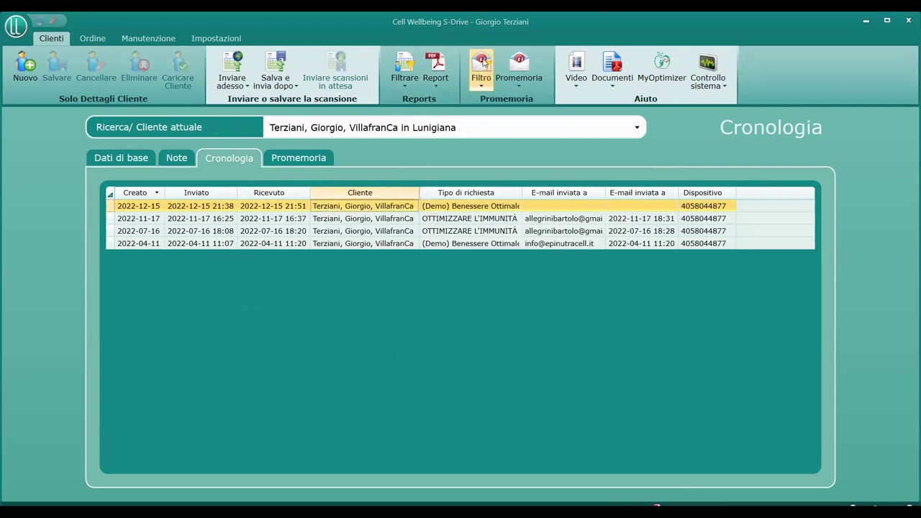
left_click(435, 69)
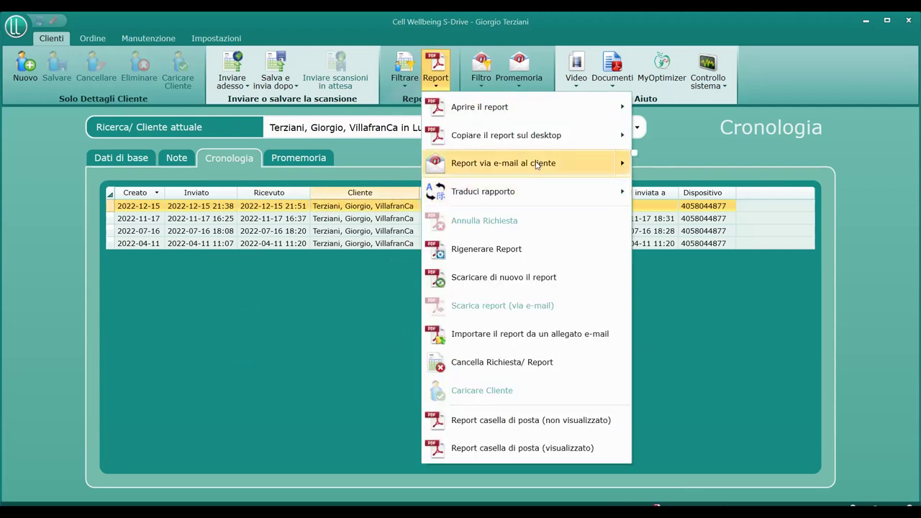
left_click(536, 164)
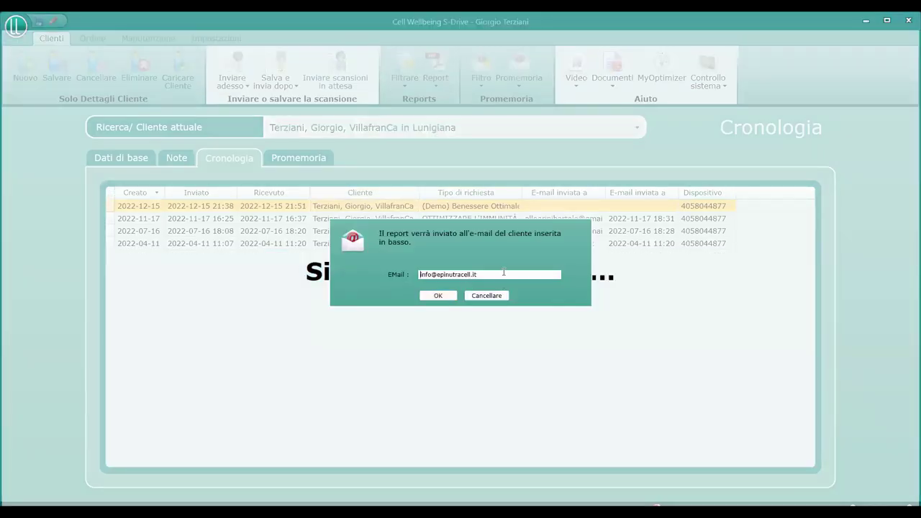
Replace the recipient with a new e-mail address and queue the latest report for sending
left_click_drag(503, 272, 384, 274)
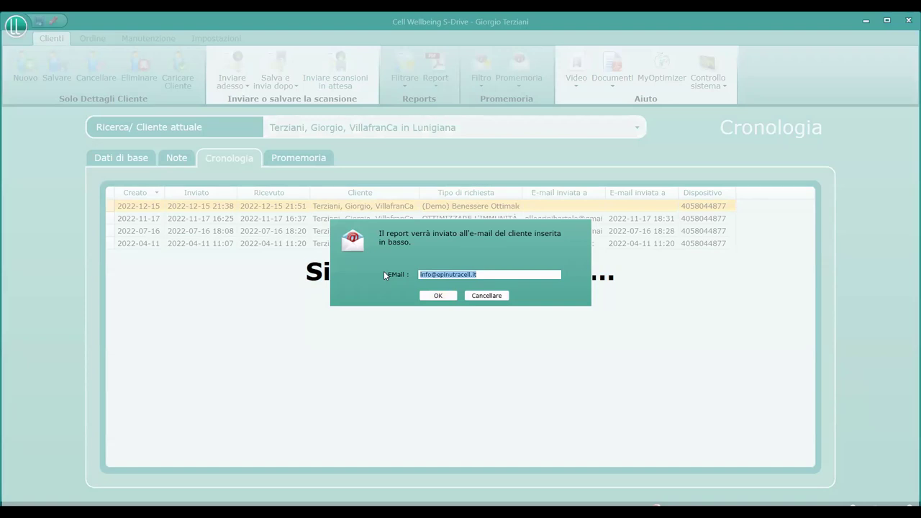
key("BackSpace")
left_click(436, 297)
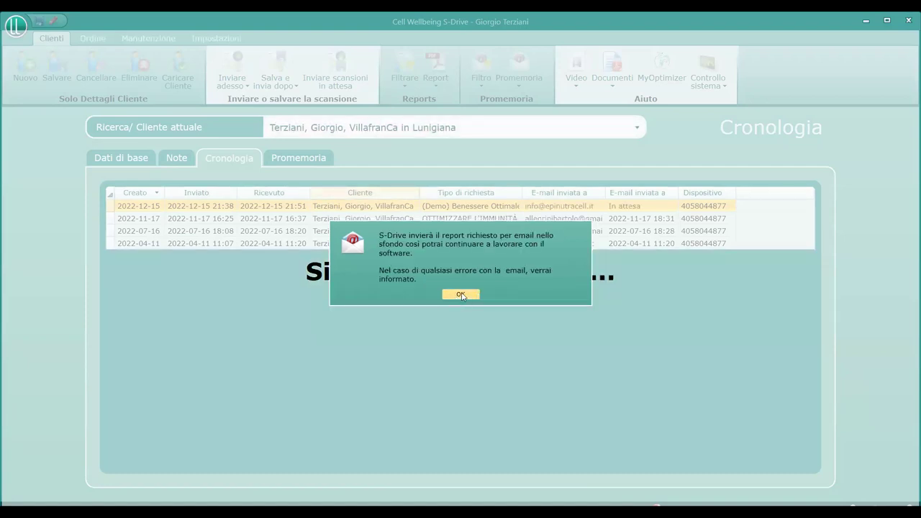
left_click(461, 294)
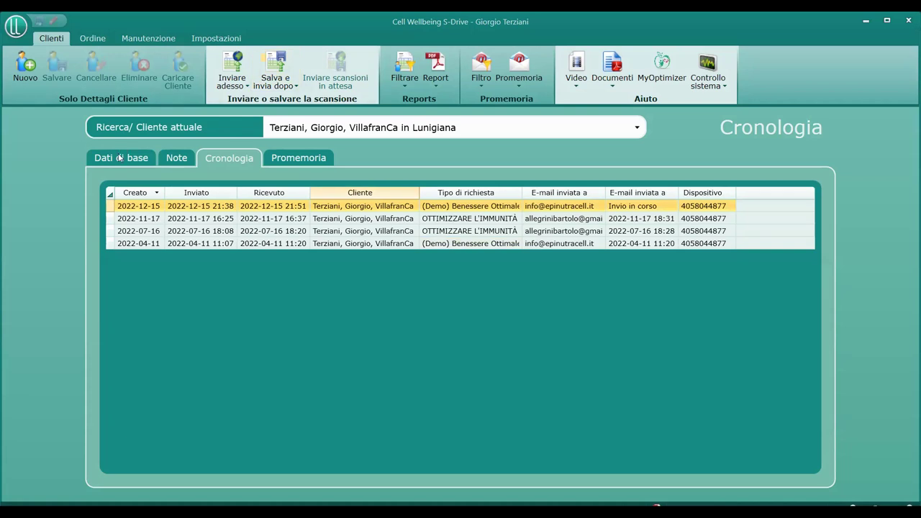
Back on Dati di base, retry sending demo Optimize Vegan, dismiss both warnings, and show the Video list
left_click(120, 157)
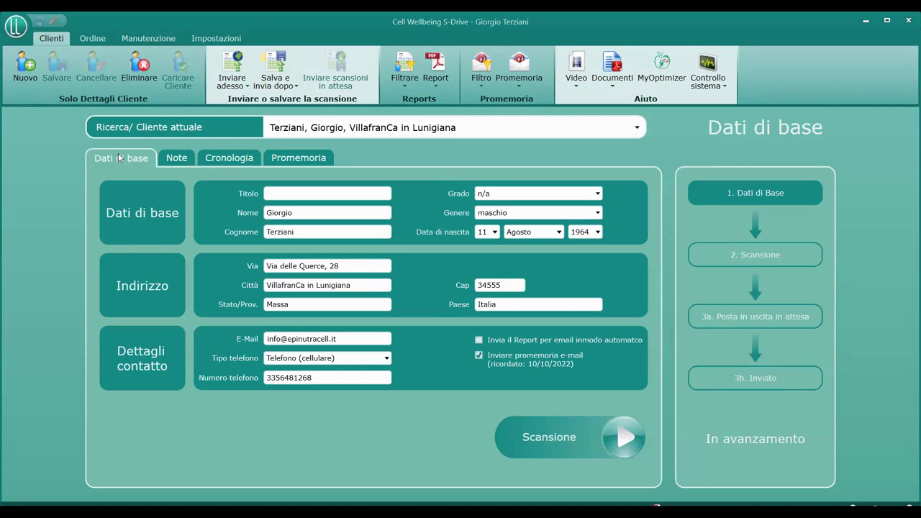
left_click(238, 85)
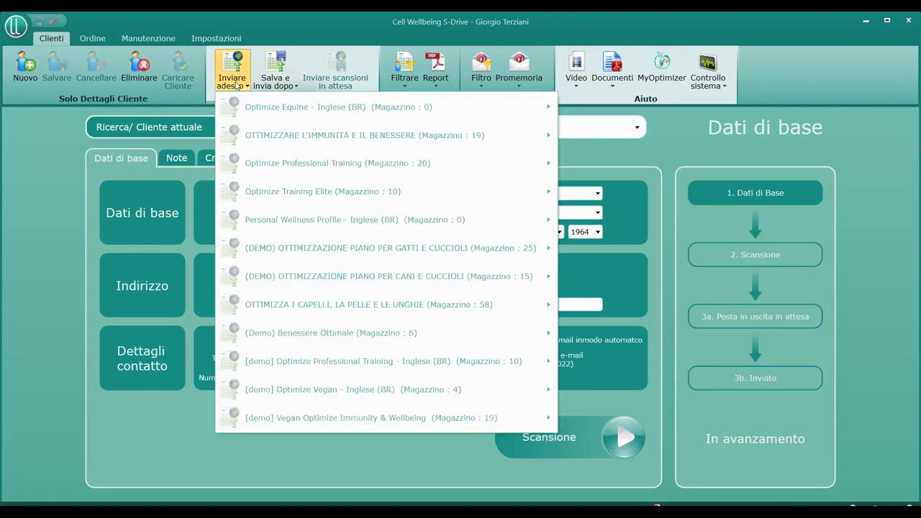
left_click(336, 390)
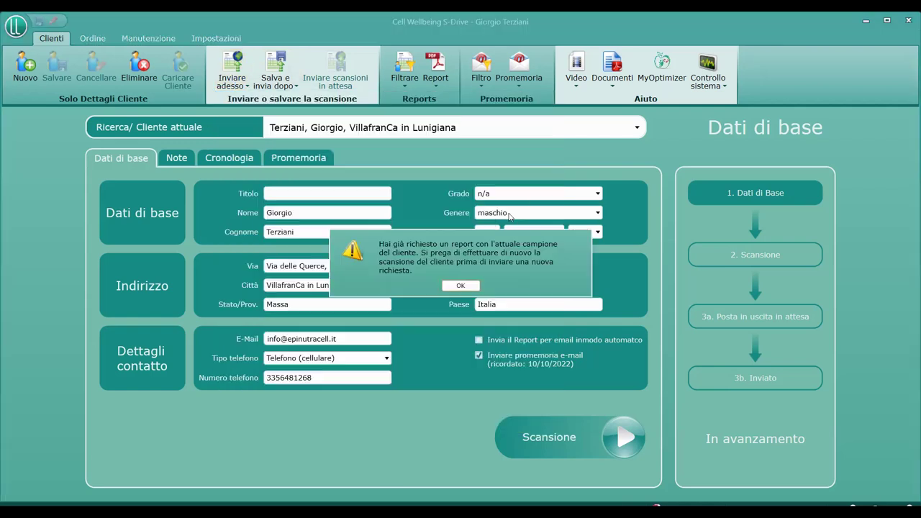
left_click(465, 285)
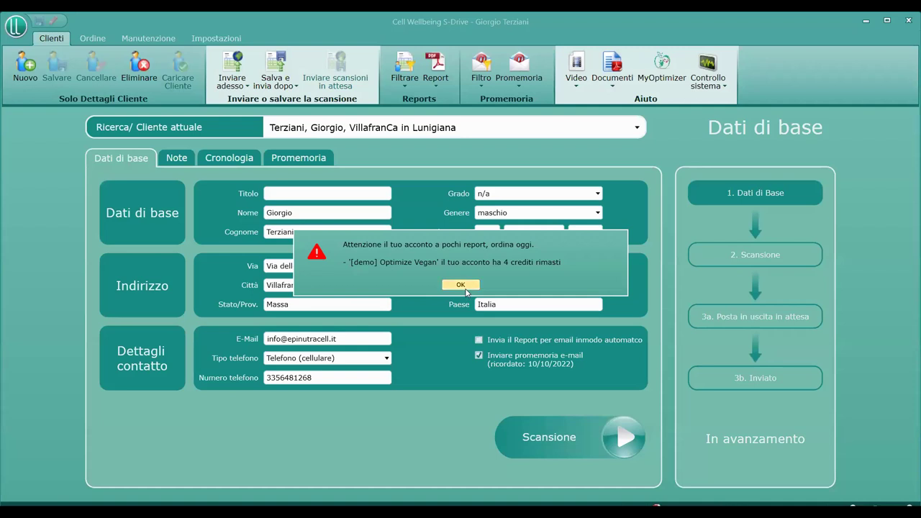
left_click(464, 288)
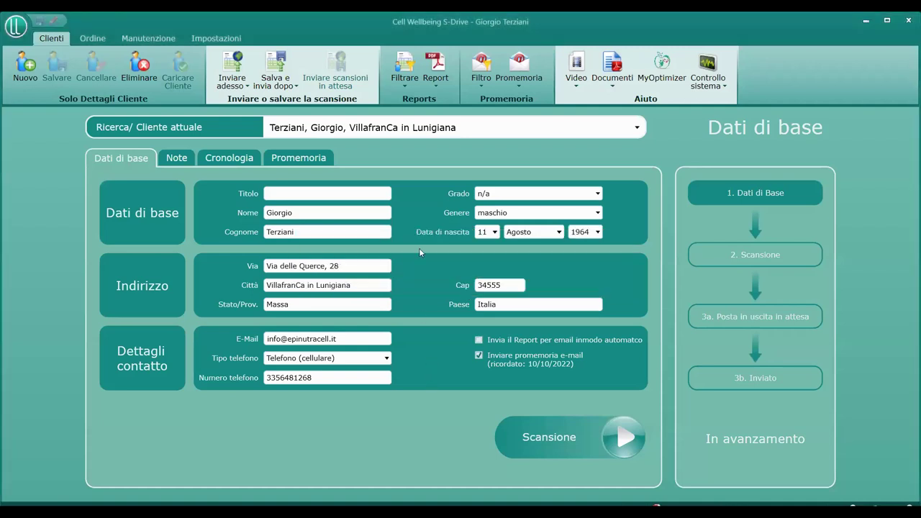
left_click(573, 86)
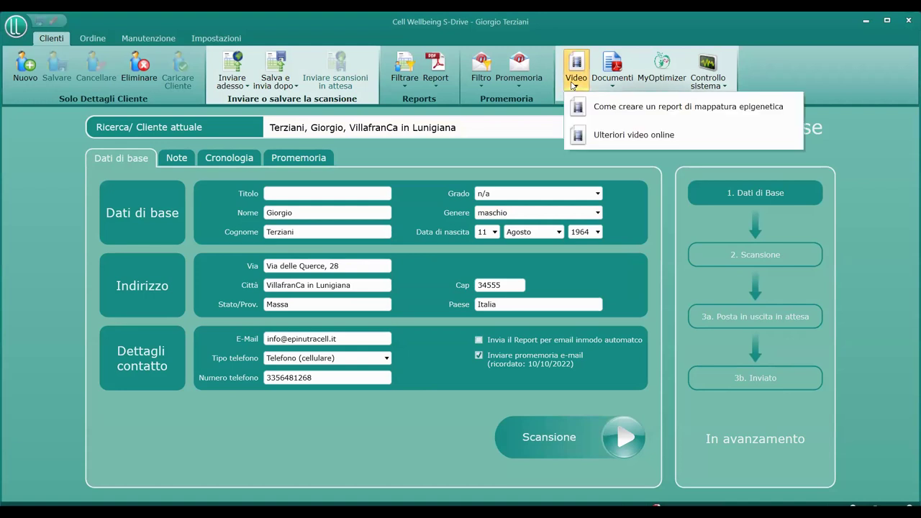